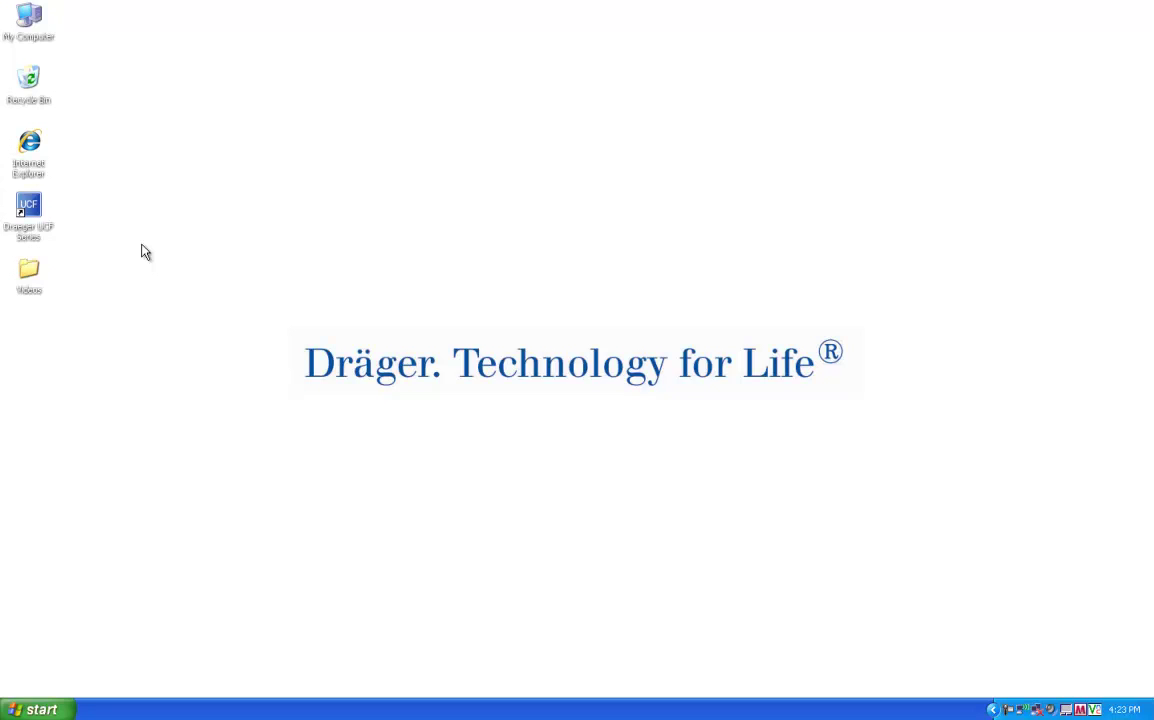
- Launch Draeger UCF and log on as admin to show the demo camera's live image
double_click(48, 226)
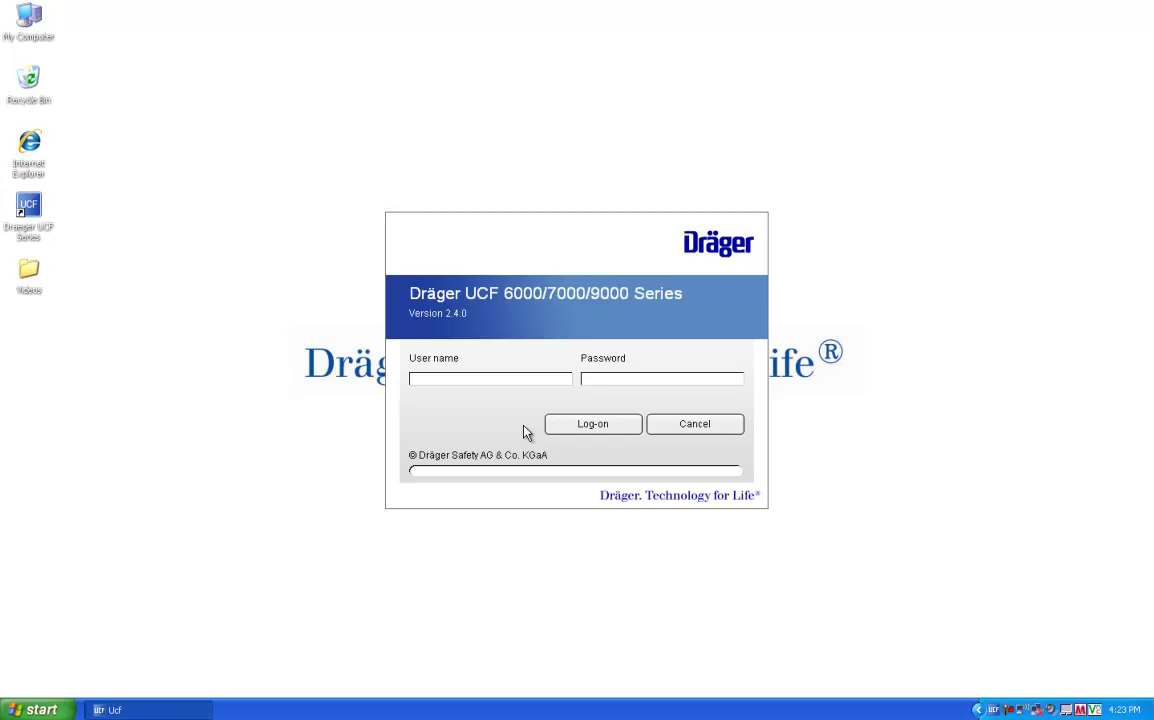
text(admin)
click(584, 421)
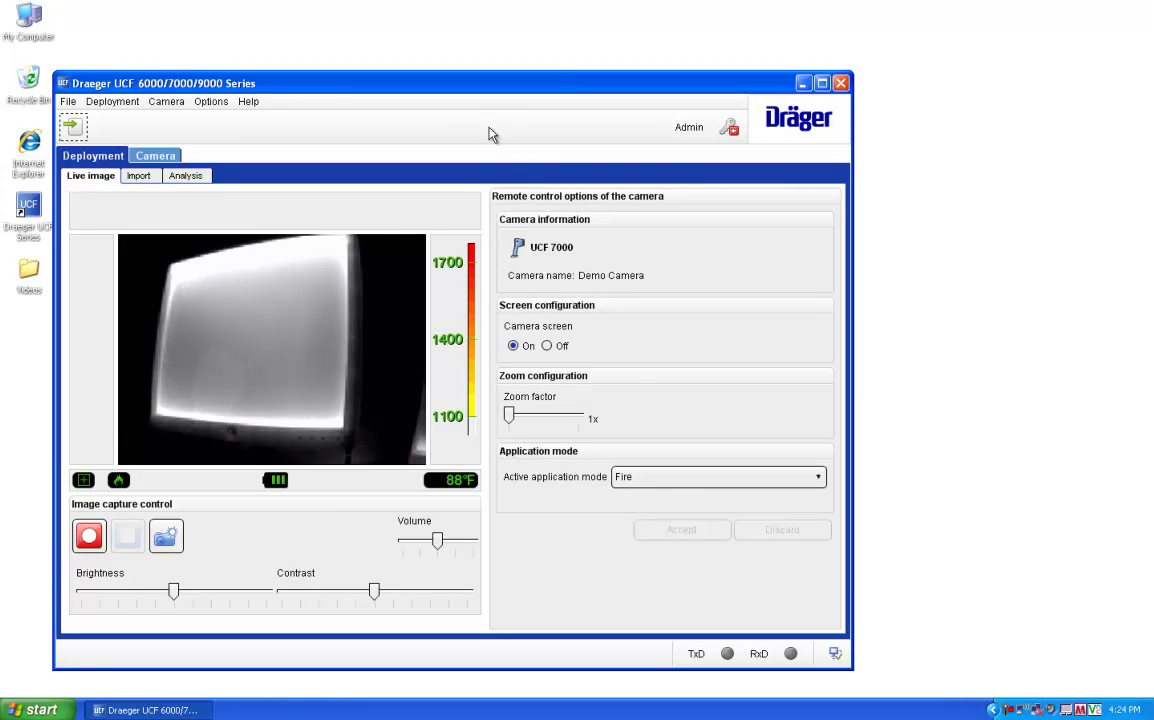
- Maximize the Draeger UCF window to fill the whole screen
double_click(475, 92)
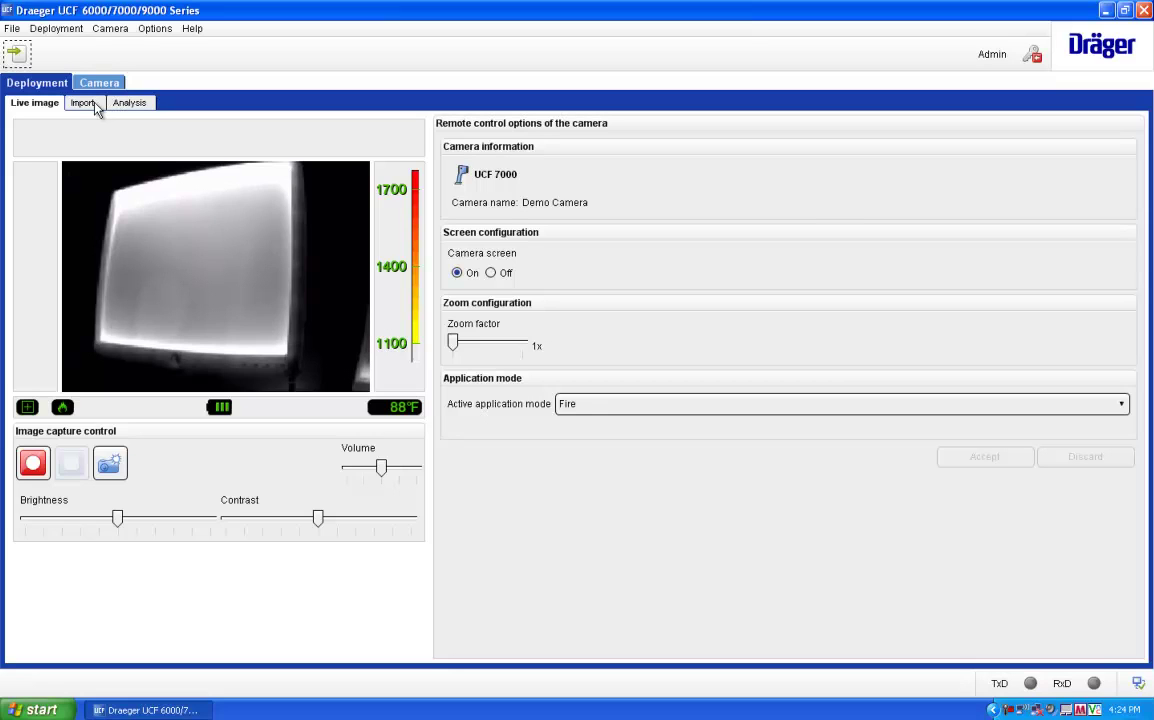
- Switch to the Import view showing the camera's stored photo thumbnails
click(95, 106)
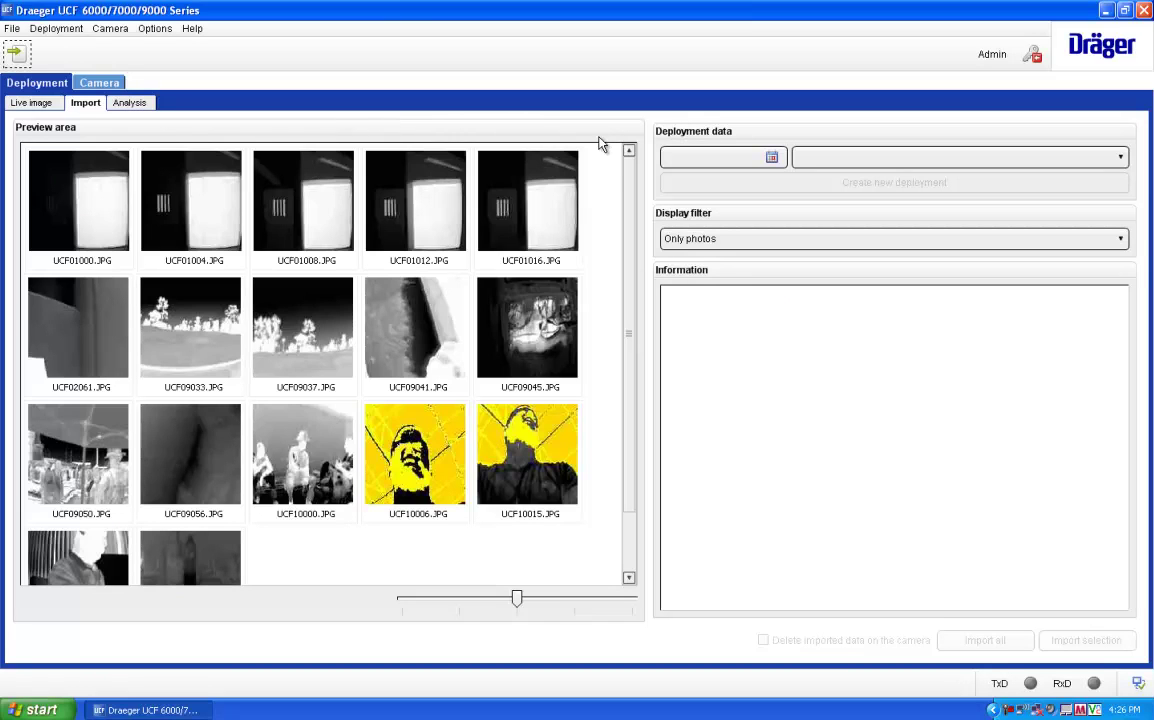
- Create a new deployment dated June 5, 2012 with time 7:26:30 AM
click(688, 160)
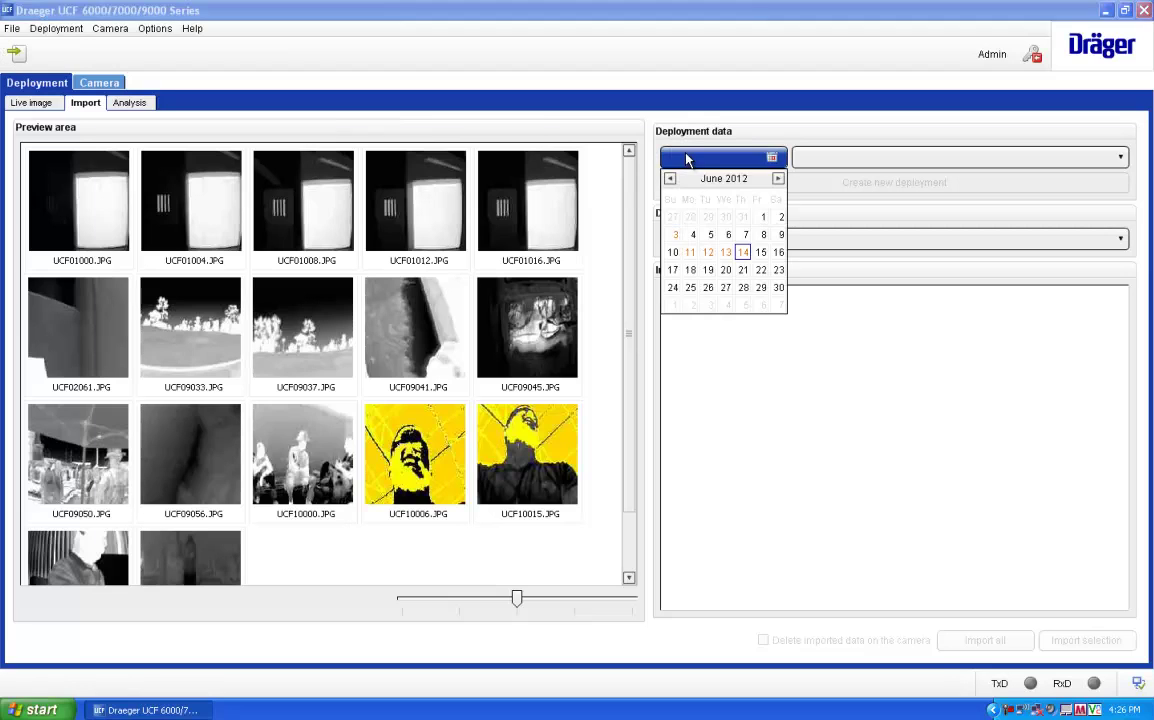
click(708, 235)
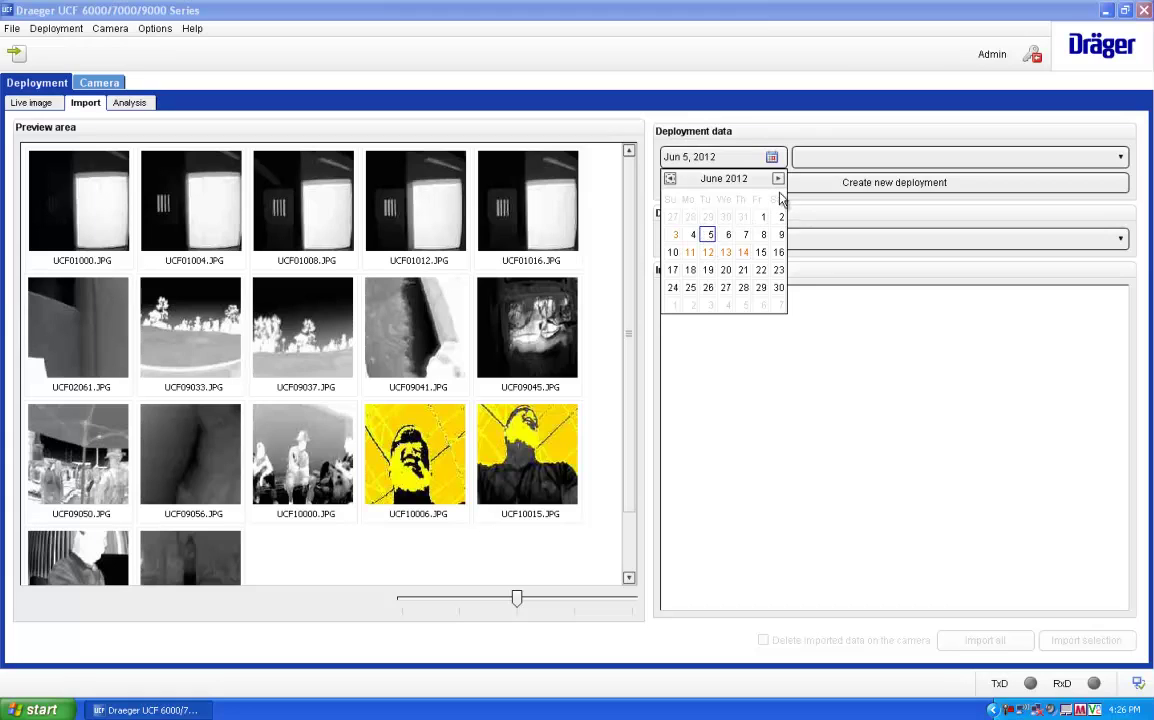
click(815, 187)
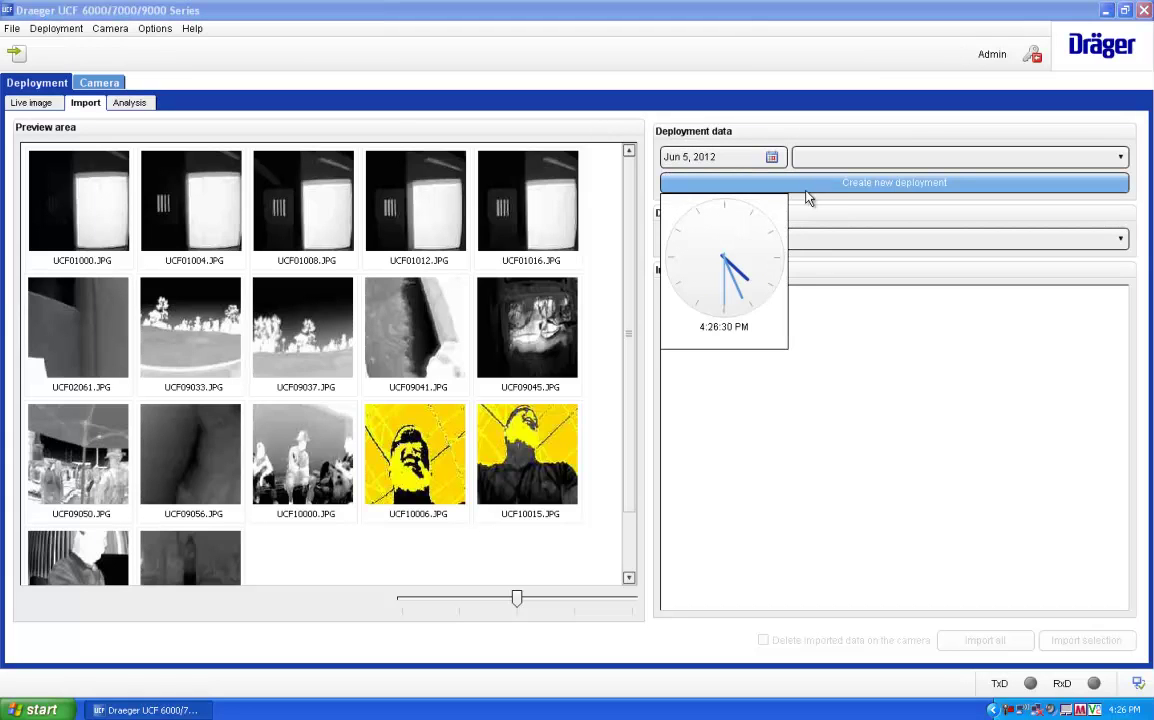
mouse_move(740, 272)
mouse_down()
mouse_move(712, 240)
mouse_move(716, 278)
mouse_up()
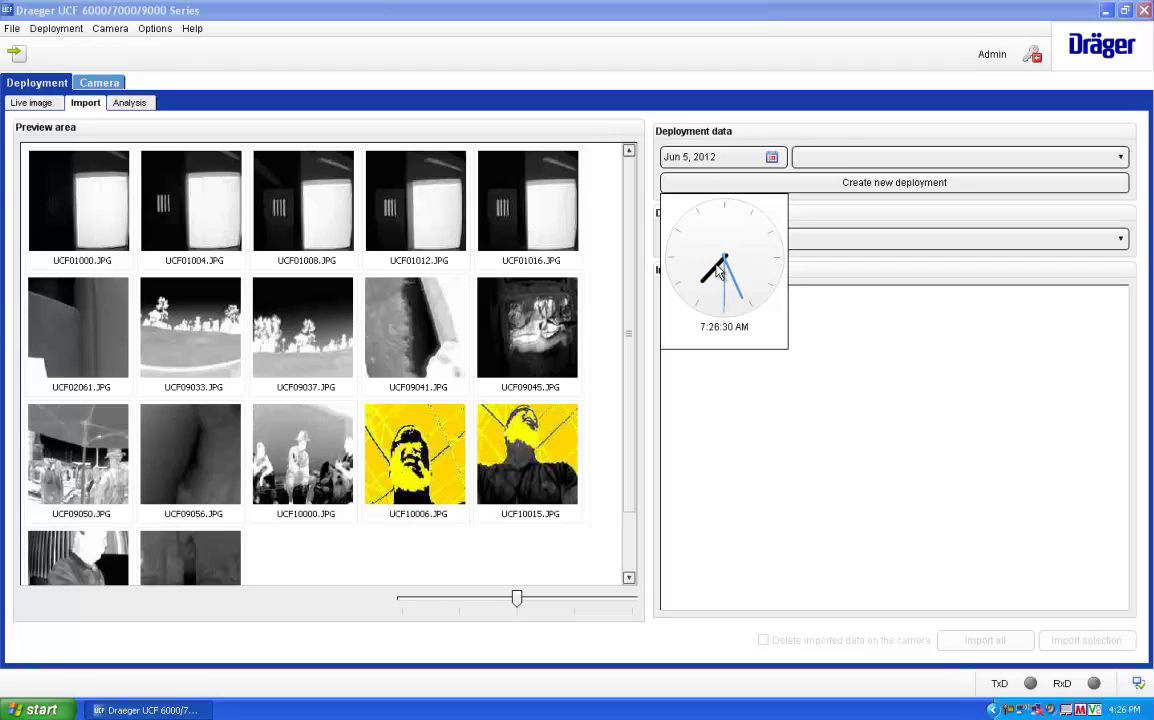
- Import photos UCF01008, UCF09033 and UCF09037 into the new deployment
click(268, 208)
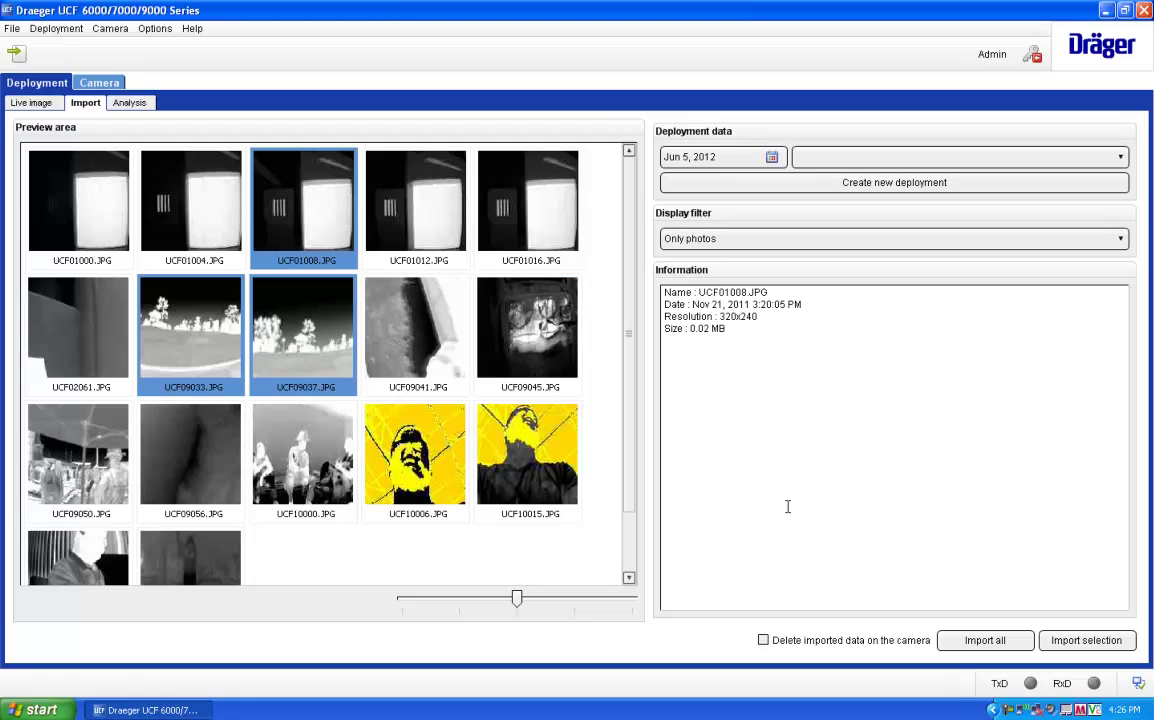
click(1057, 638)
- Set the Display filter to Only video sequences and select the UCF20001.AVI clip
click(962, 243)
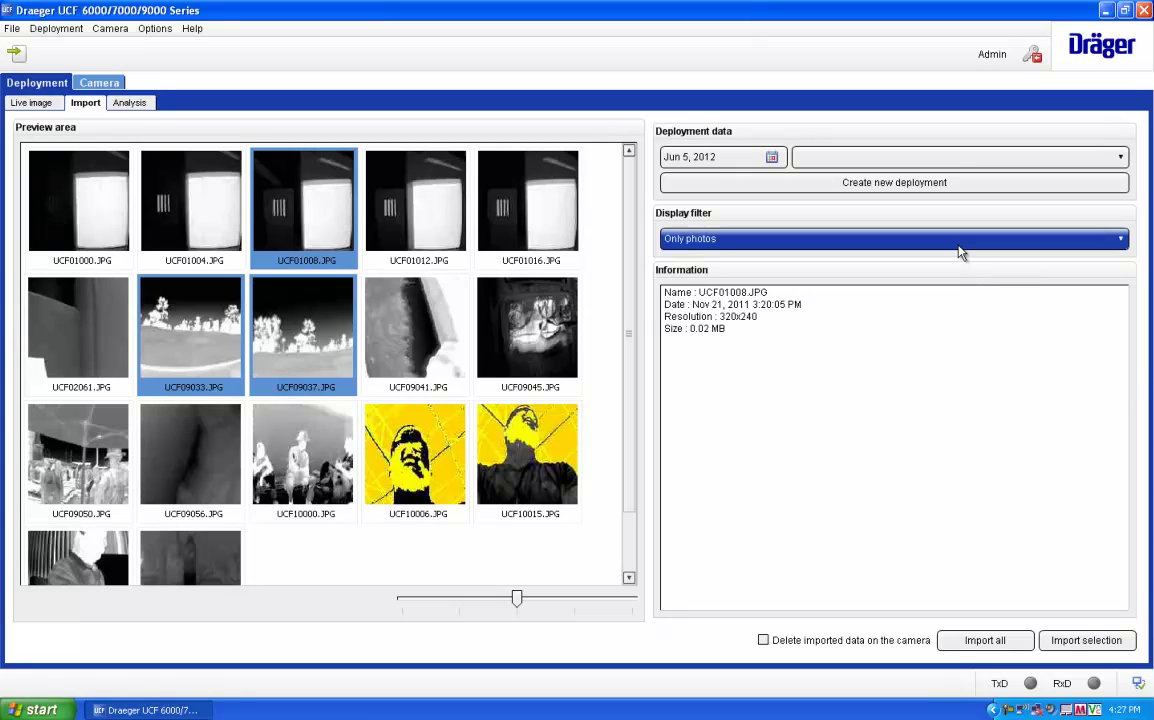
click(958, 244)
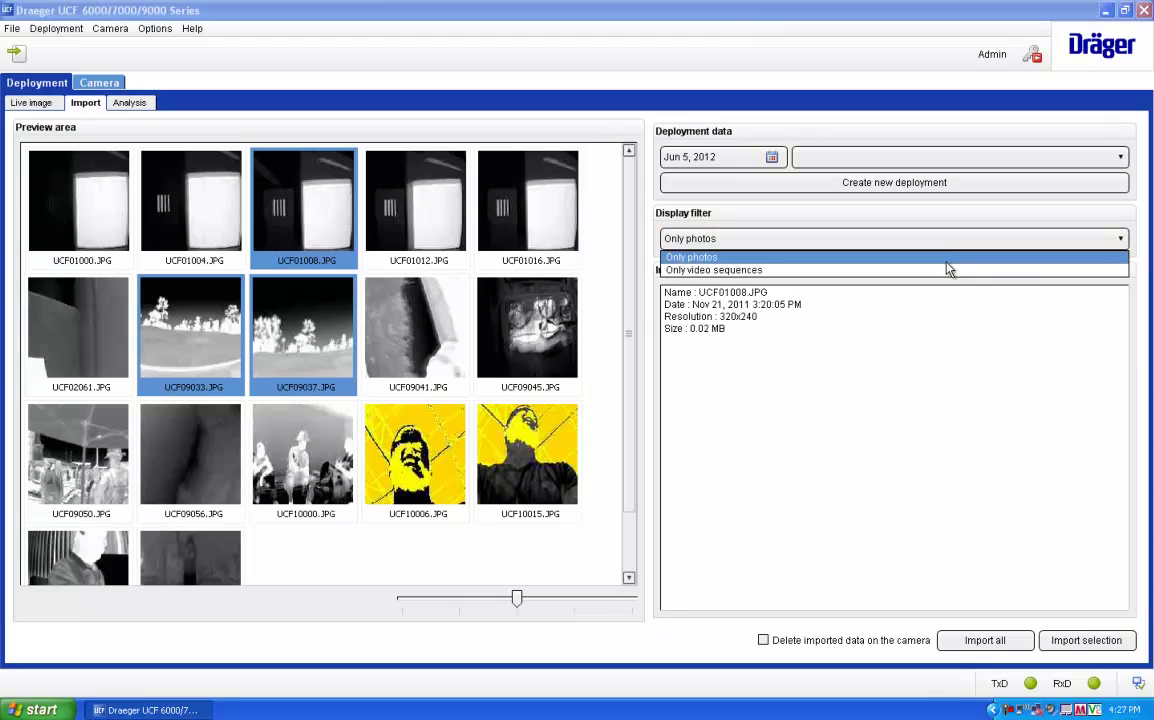
click(946, 271)
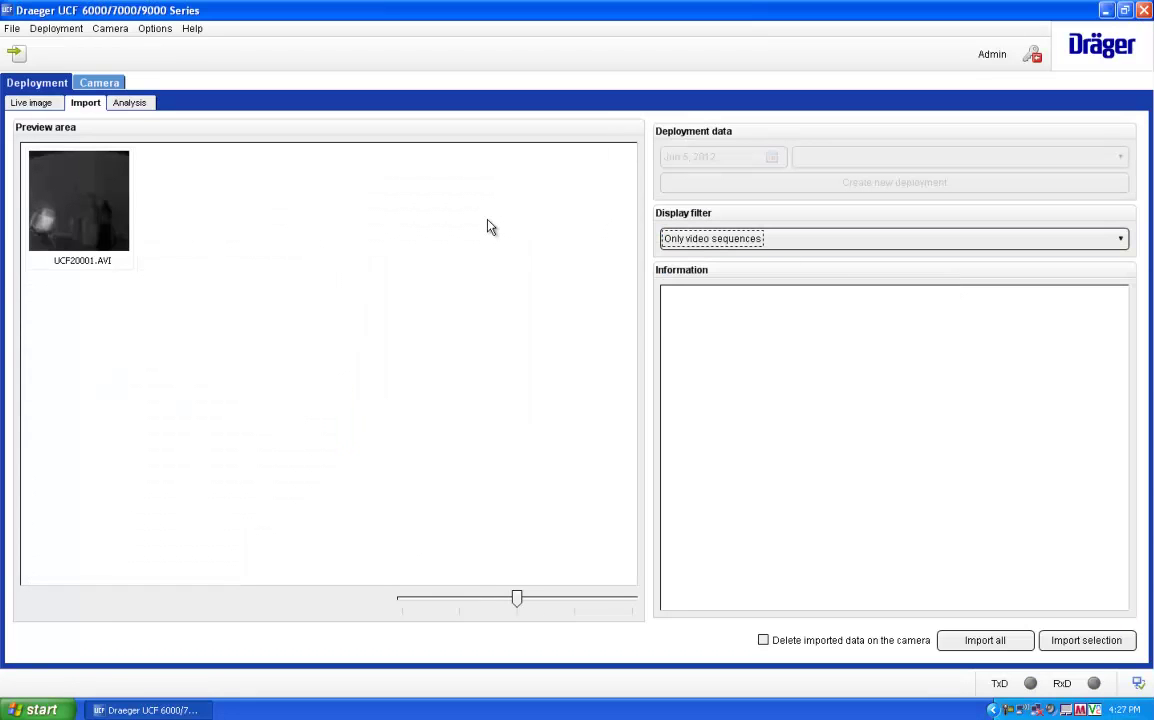
click(88, 185)
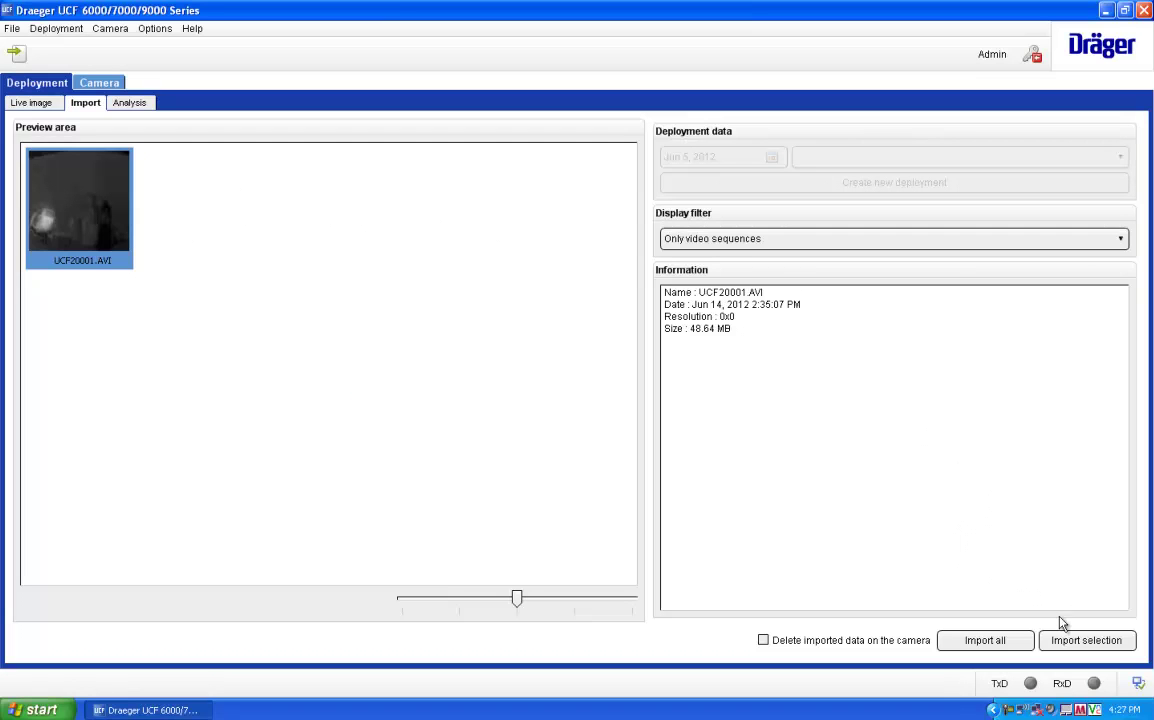
- Import UCF20001.AVI into the desktop Videos folder
click(1075, 639)
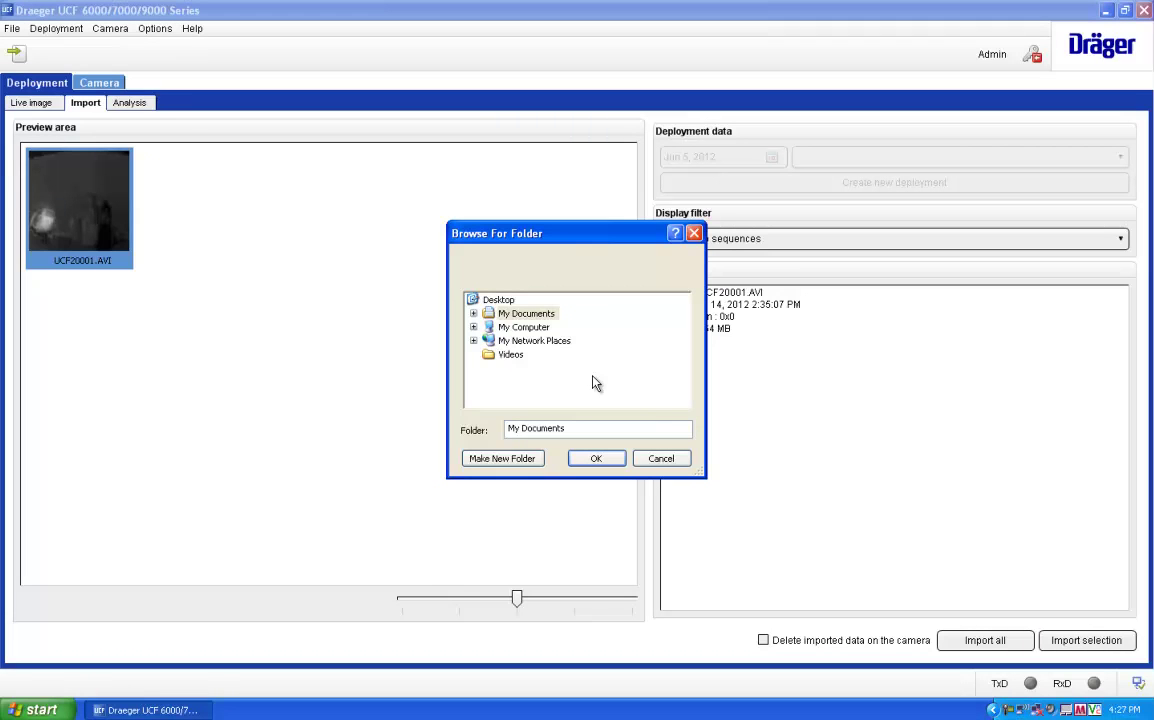
click(515, 355)
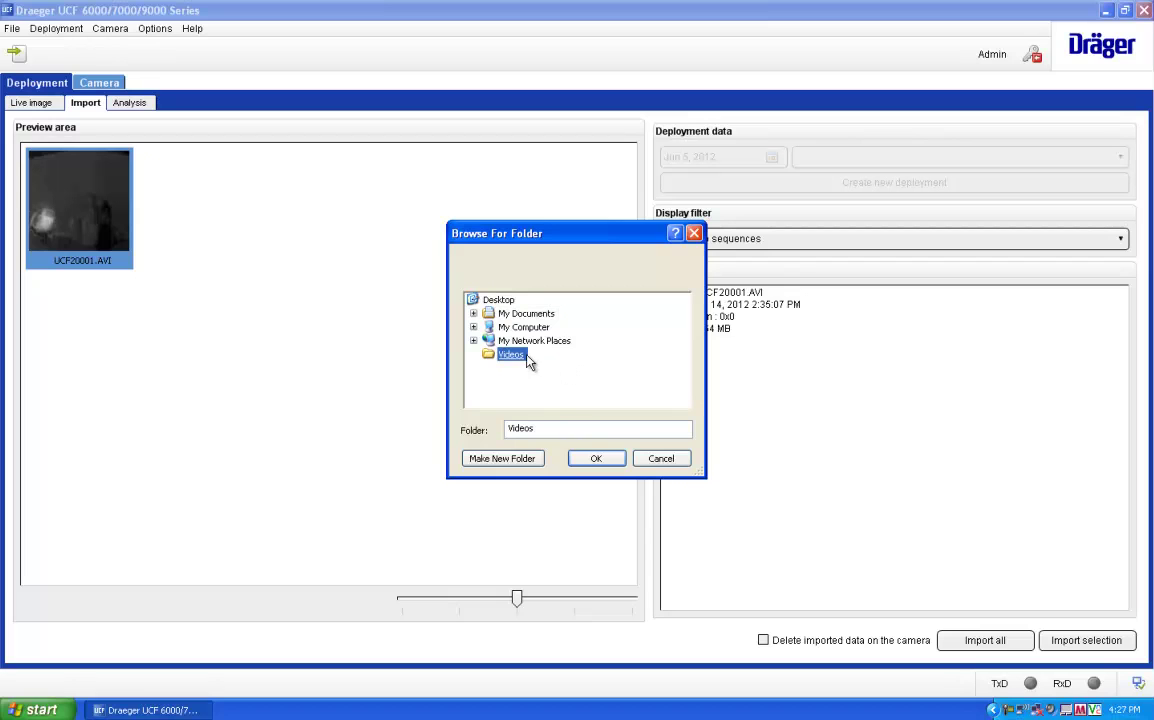
click(588, 457)
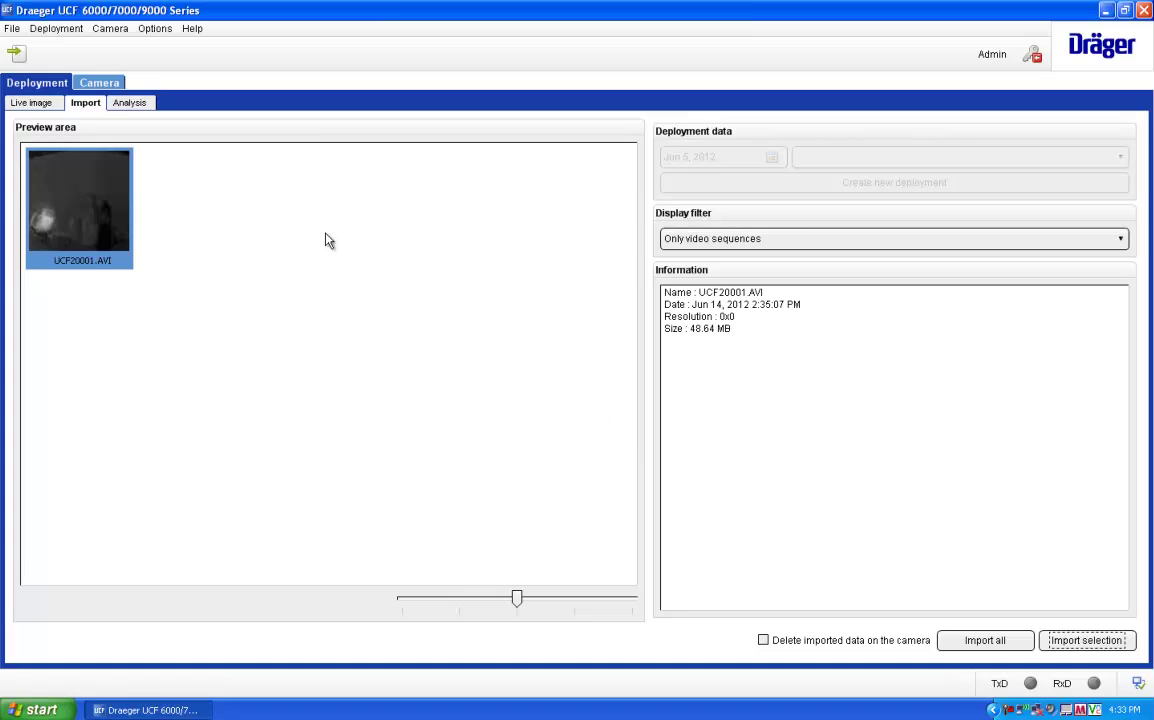
- In Analysis, open the June 5, 2012 deployment at 7:26:30 AM
click(136, 106)
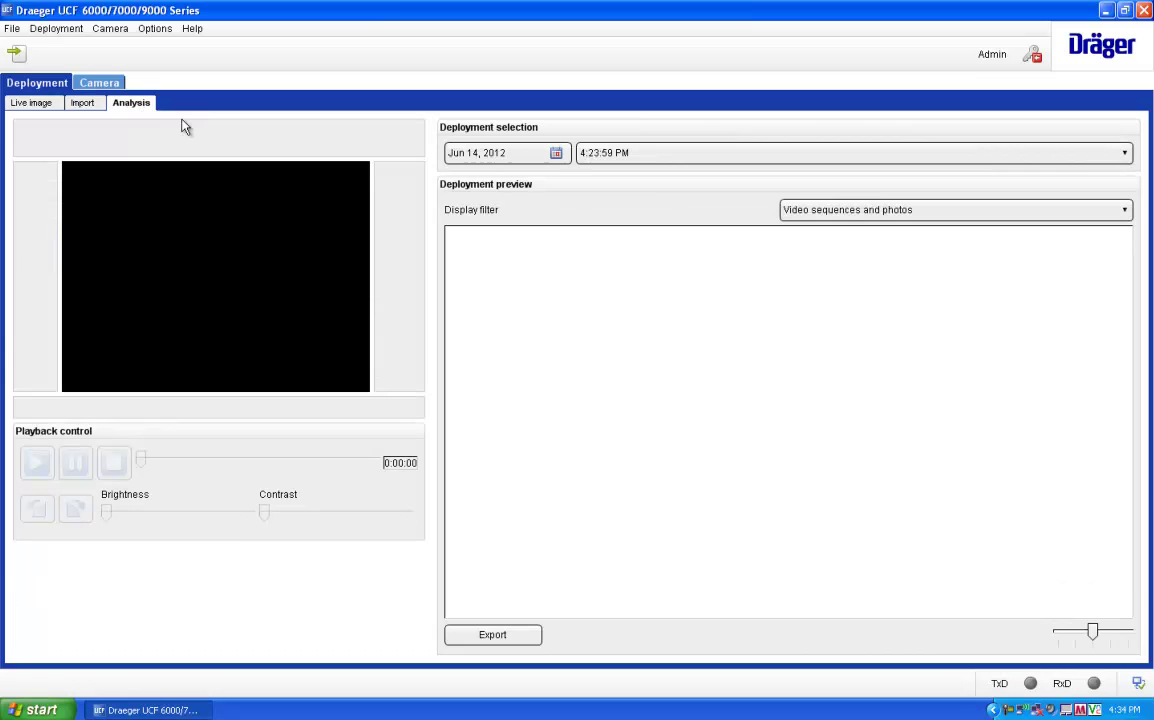
click(458, 152)
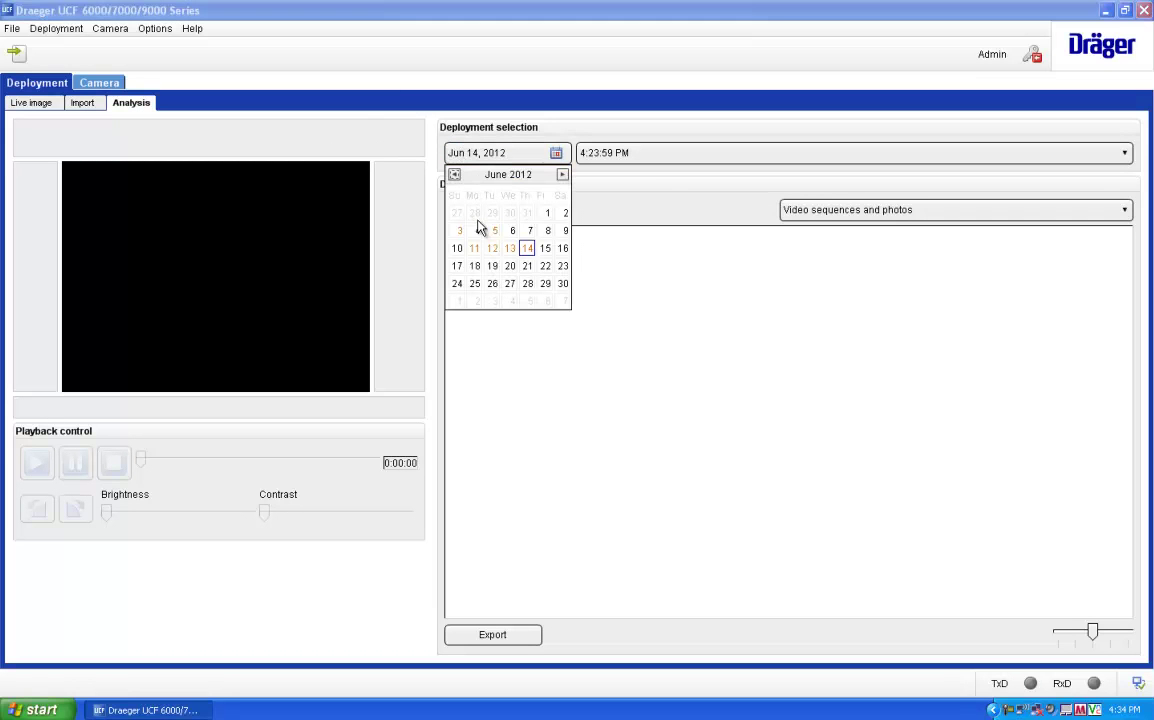
click(494, 231)
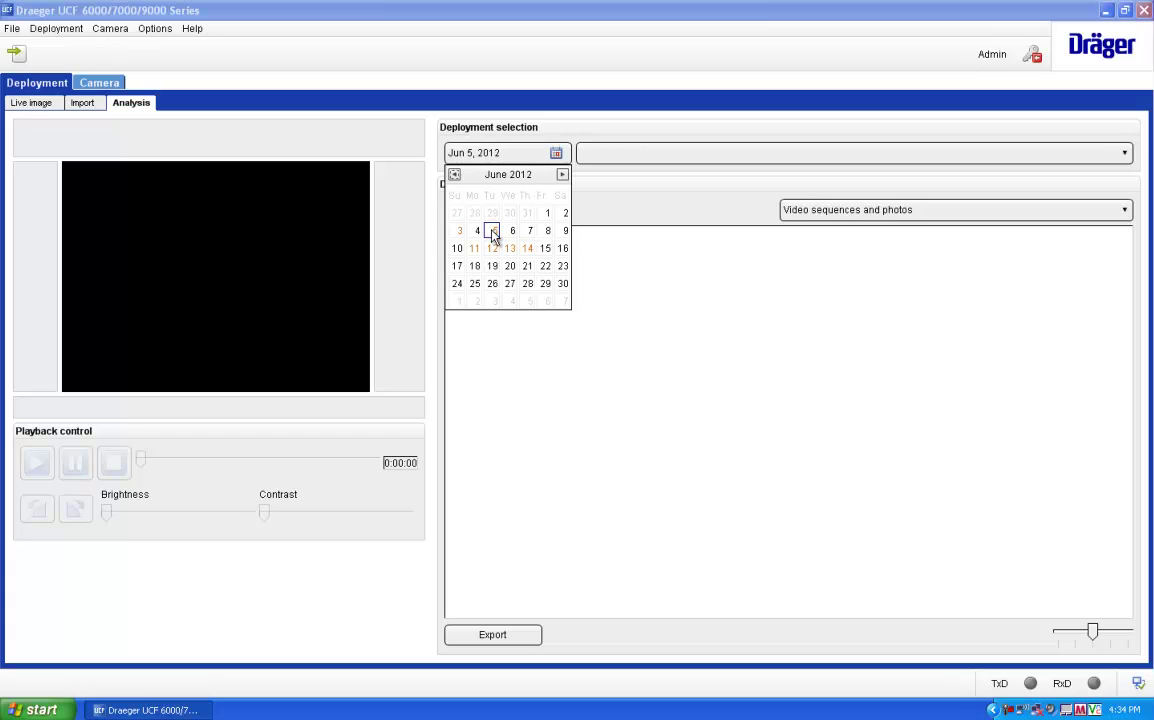
click(598, 156)
click(604, 174)
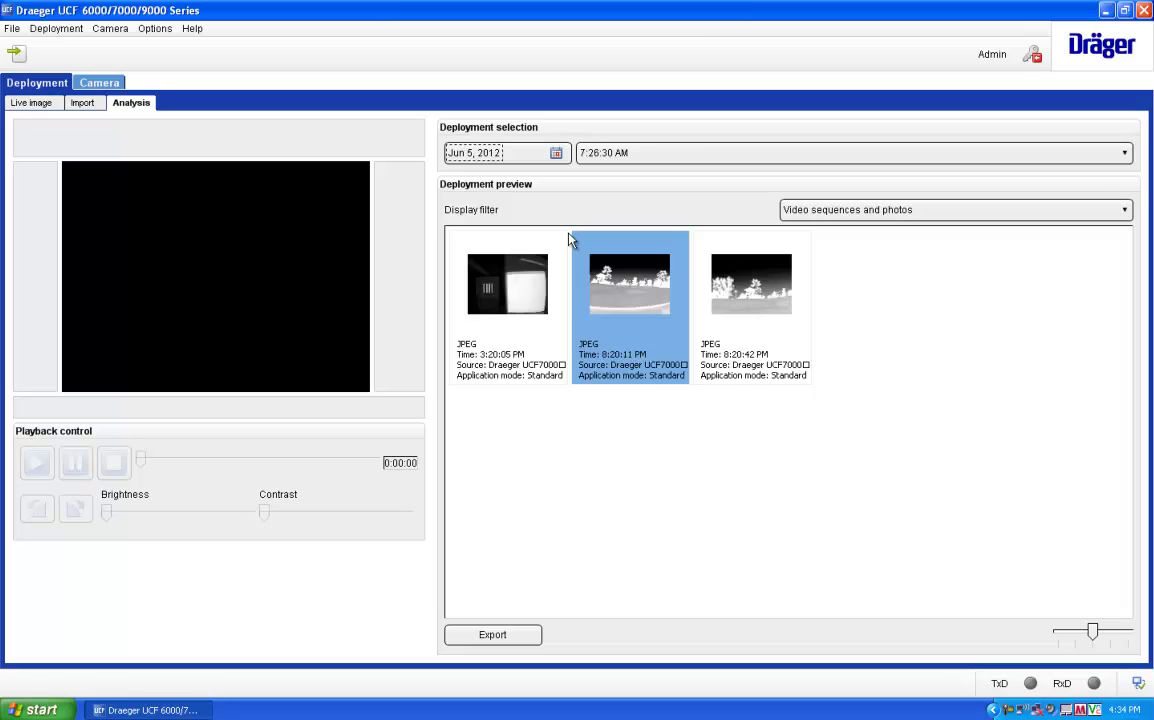
- Preview each of the three deployment photos, then select all three together
click(520, 265)
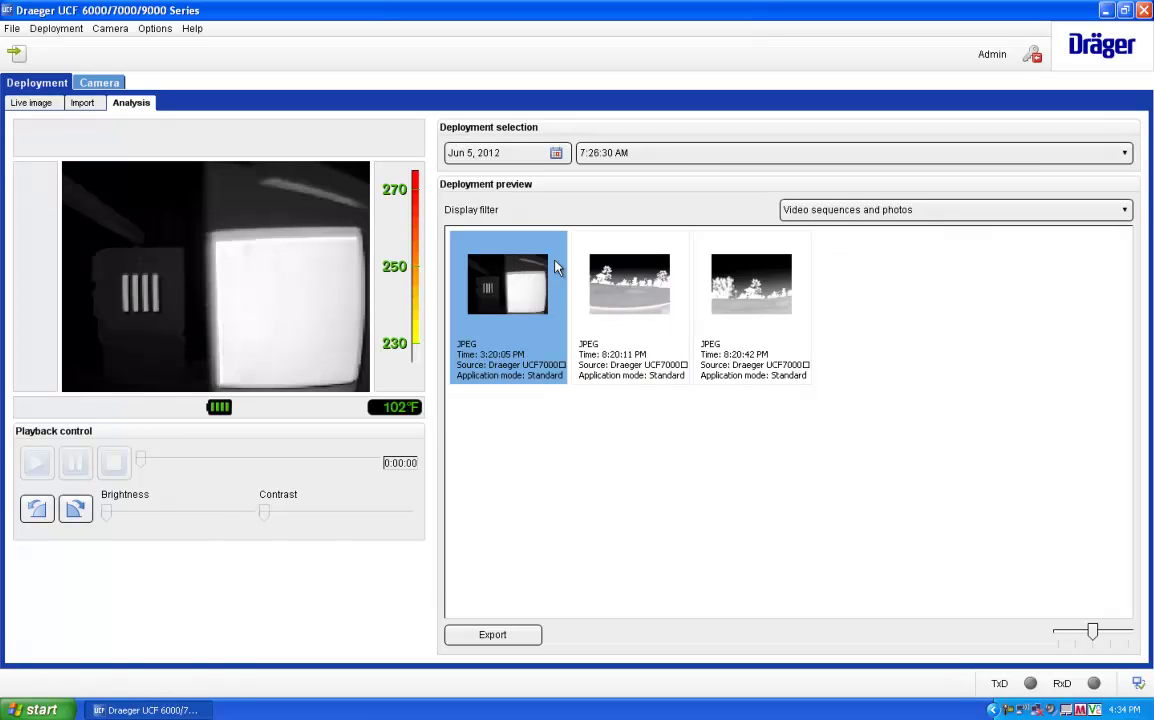
click(605, 268)
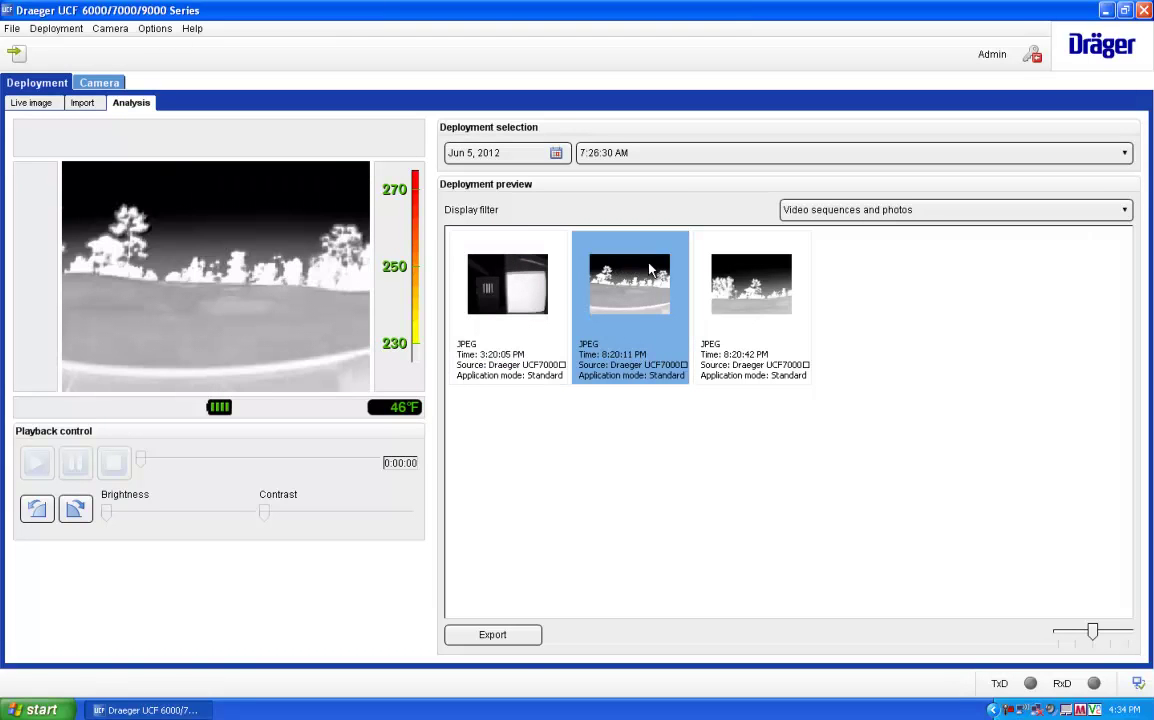
click(706, 278)
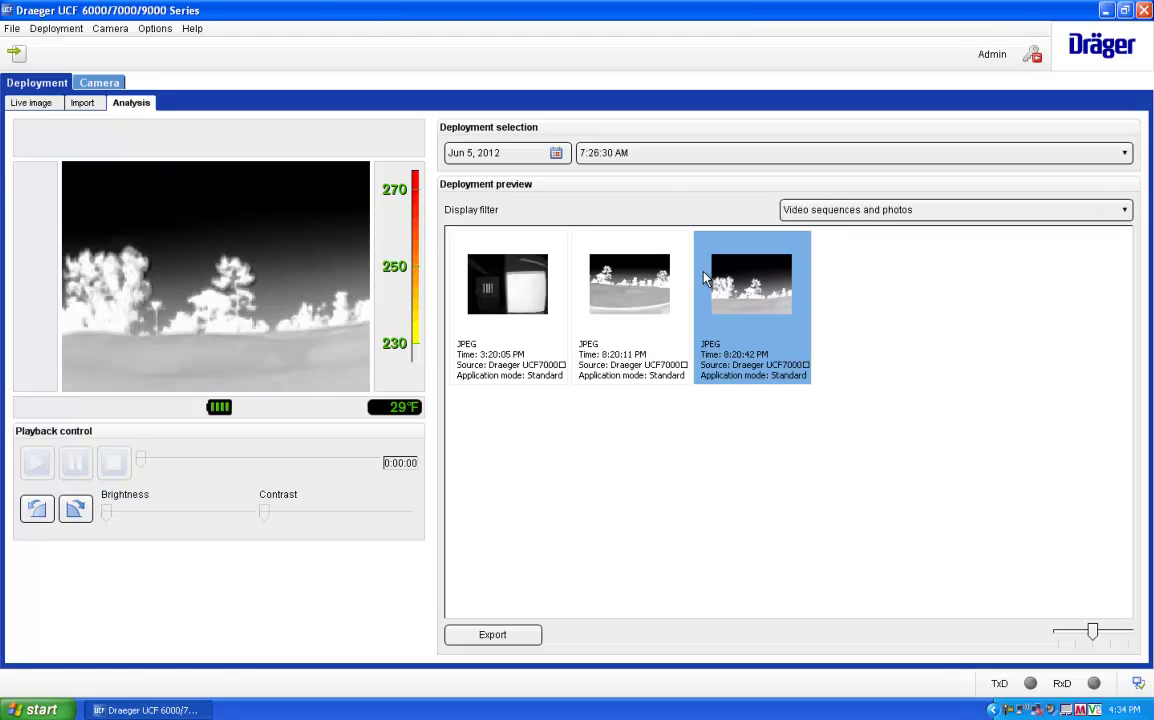
ctrl+click(560, 276)
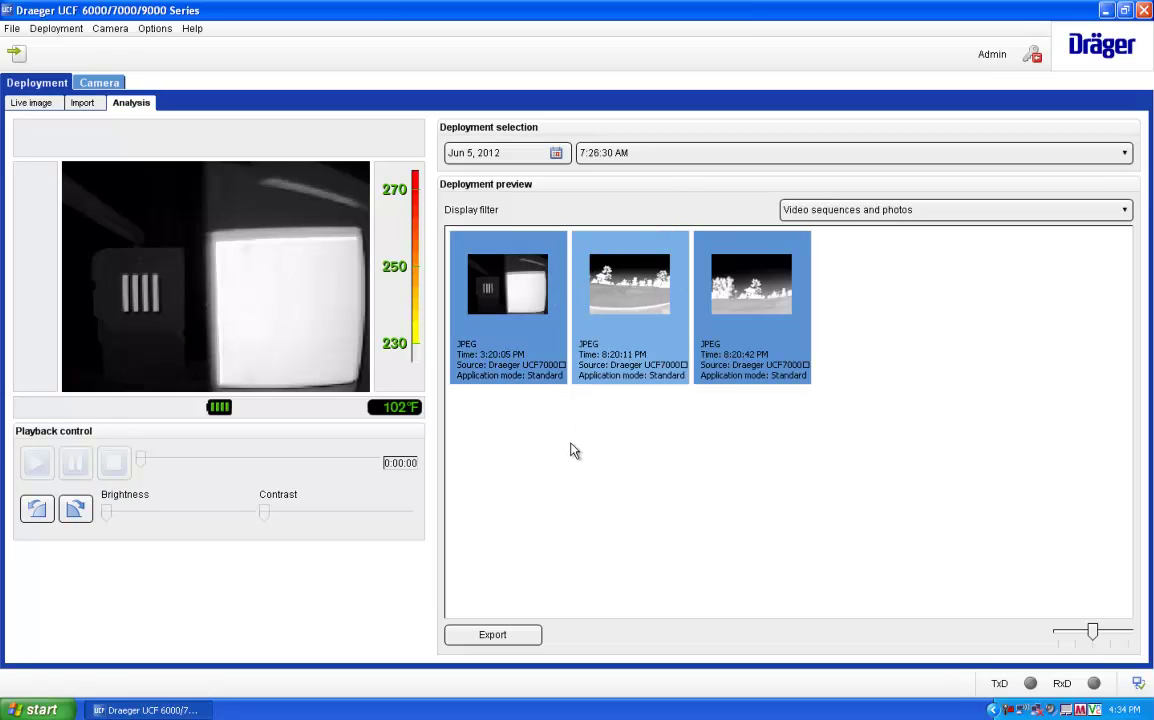
- Export the three selected photos into the Videos folder
click(514, 633)
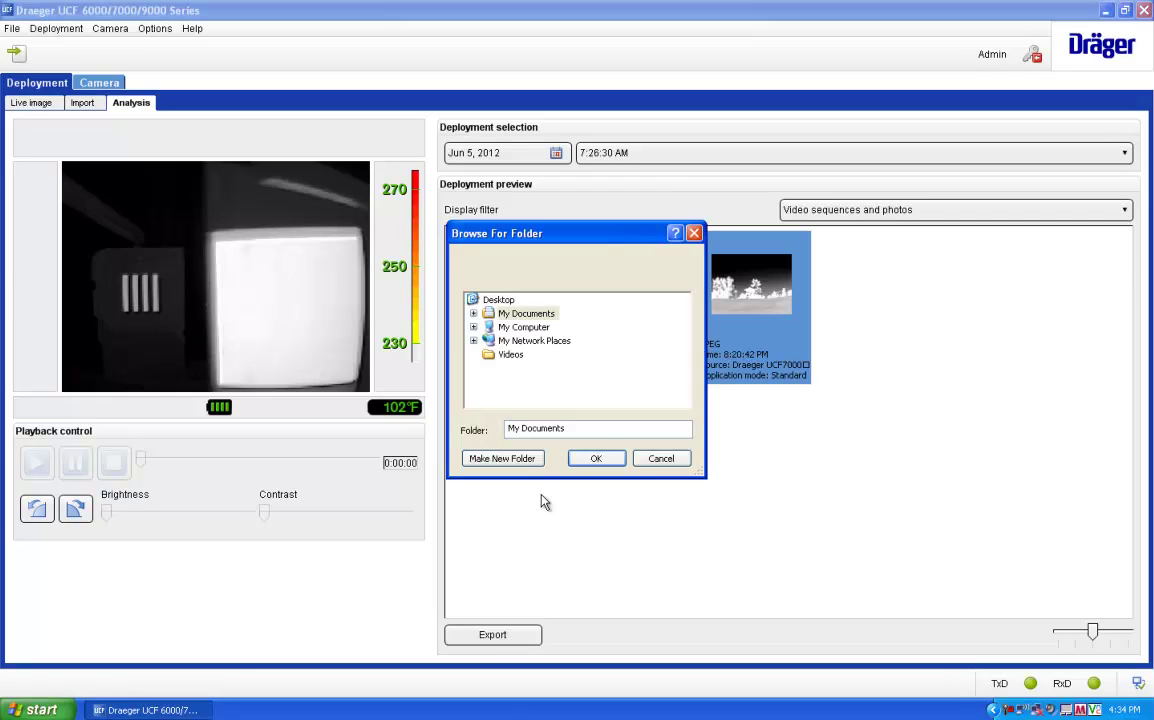
click(508, 355)
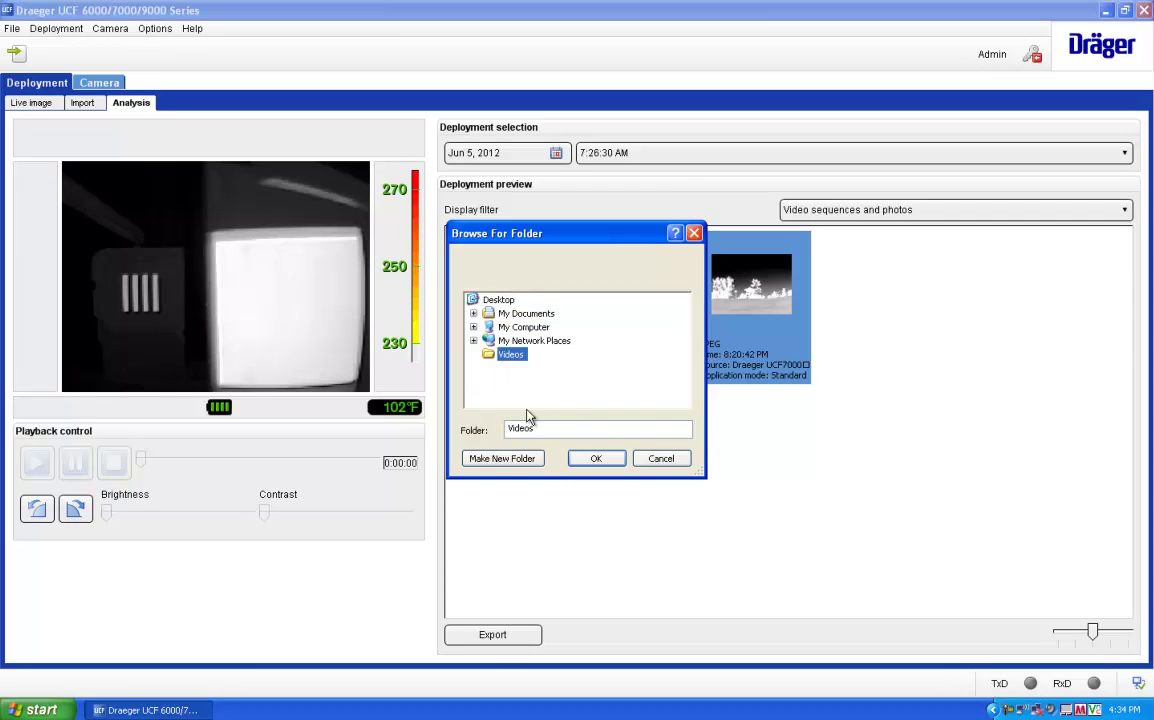
click(577, 460)
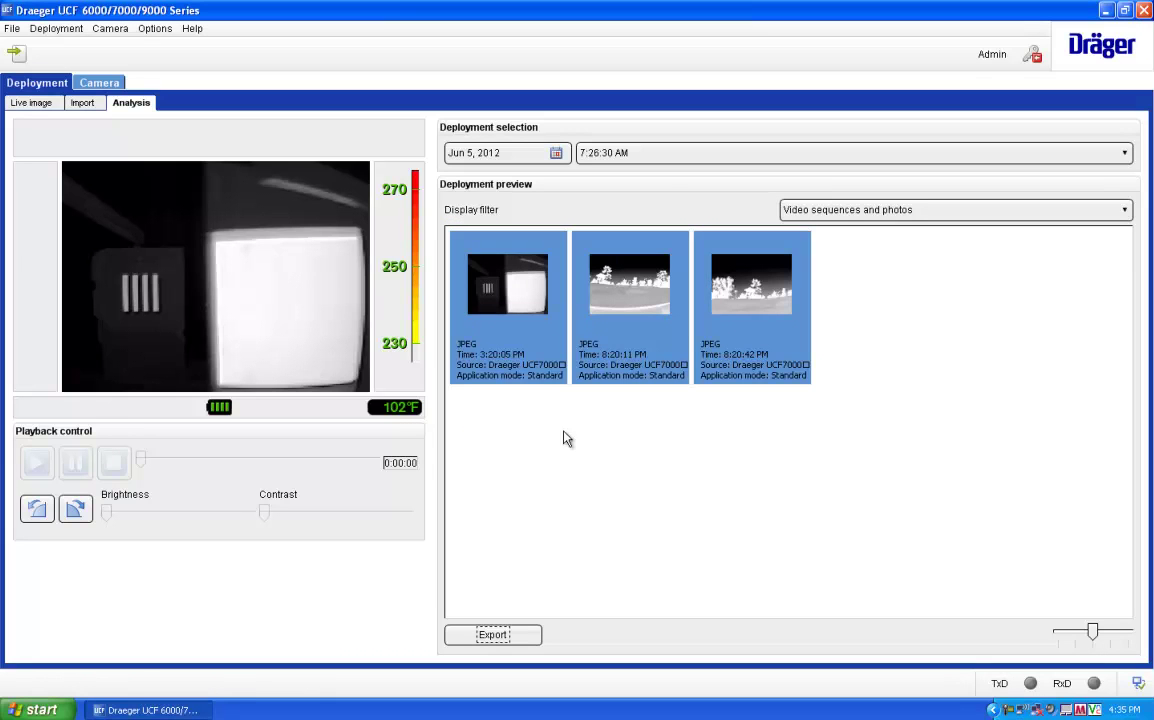
- Change the deployment date to June 13, 2012 and list its deployment times
click(515, 366)
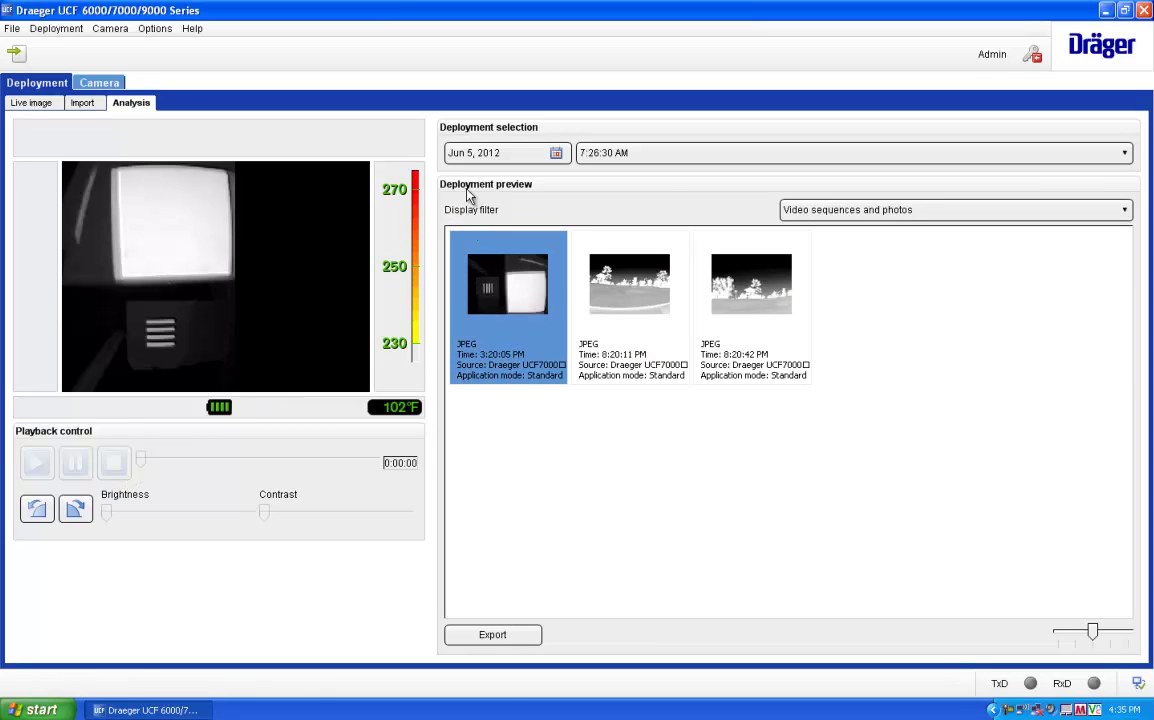
click(462, 153)
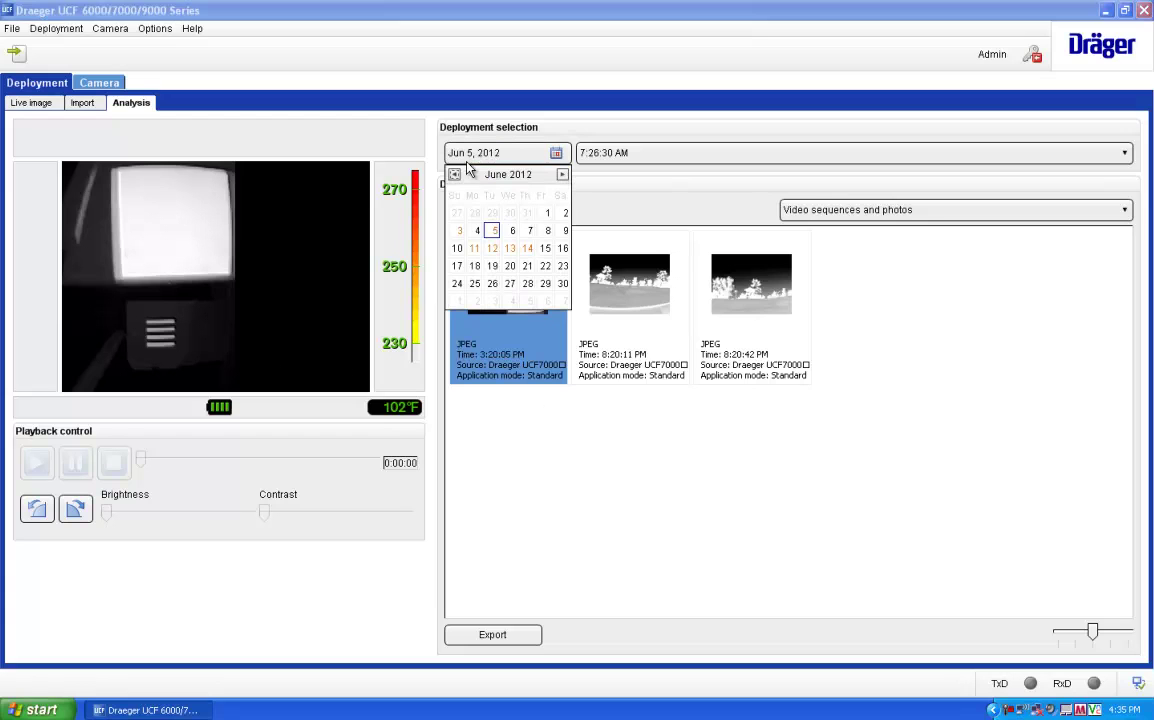
click(508, 249)
click(587, 156)
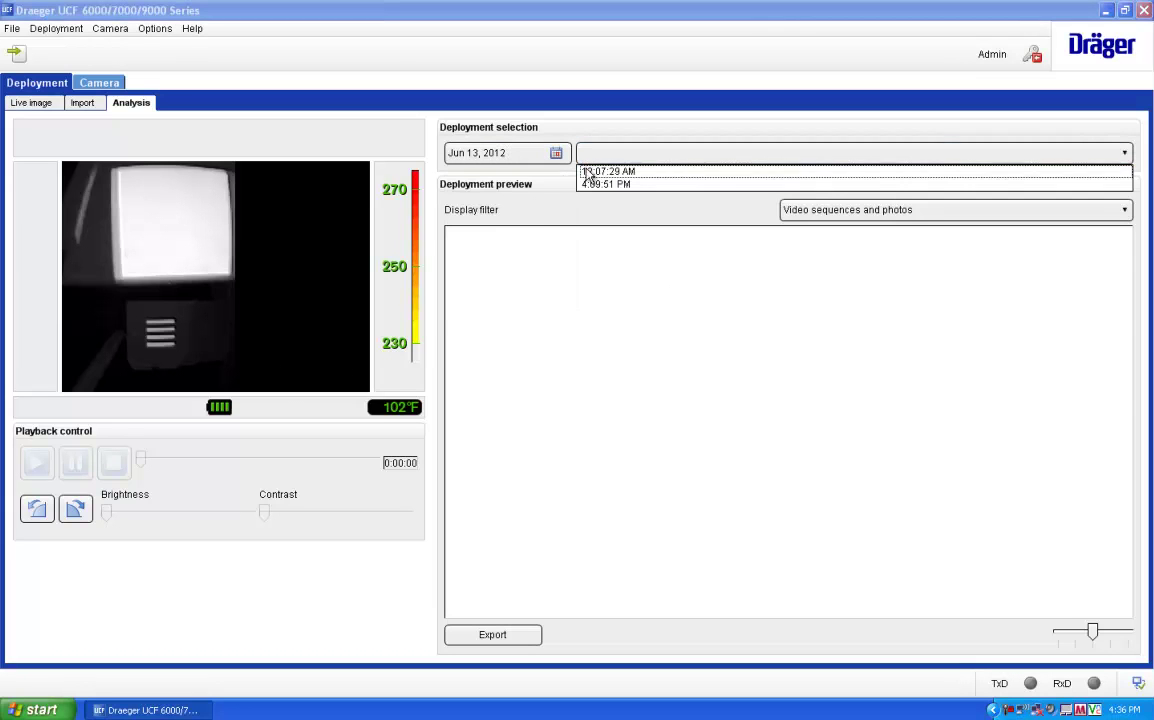